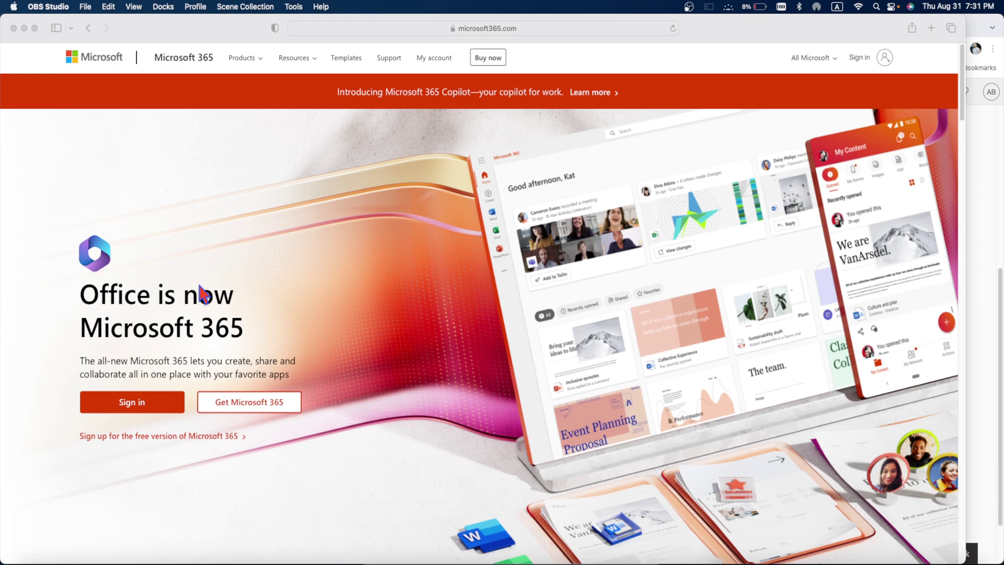
- Review the Microsoft 365 plans page in Safari, with Family at ¥498.00/year and Personal at ¥398.00/year
click(500, 27)
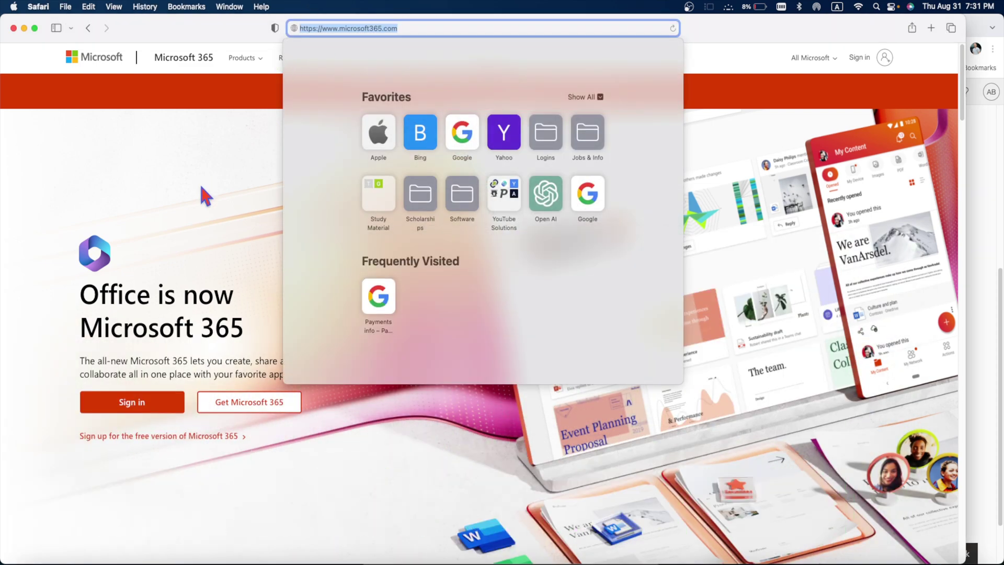
click(195, 205)
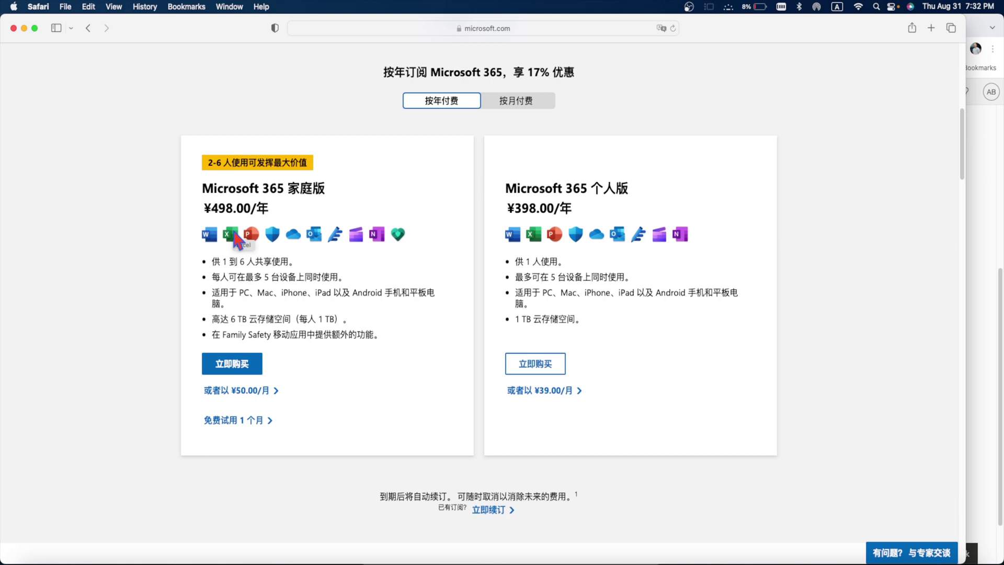
scroll(511, 223, up, 10)
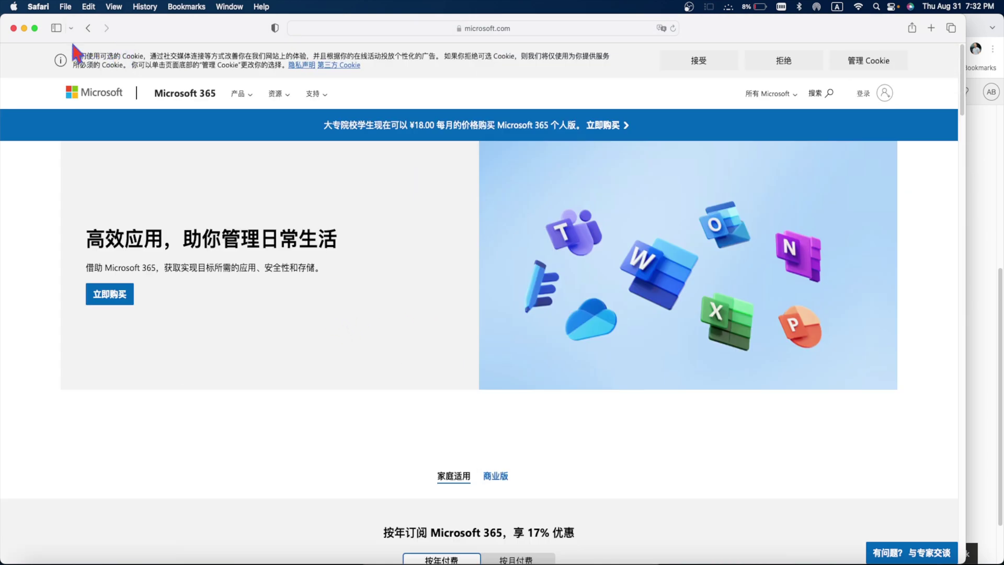
- Close Safari and scroll the Microsoft 365 home page to the ProAttique YouTube document in Quick access
click(14, 27)
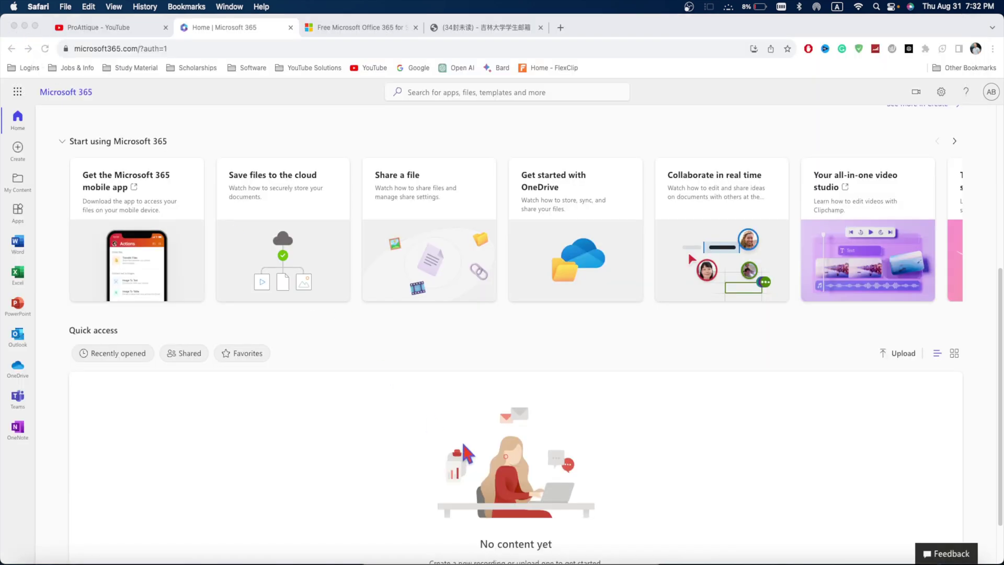
scroll(474, 261, up, 1)
scroll(473, 262, up, 5)
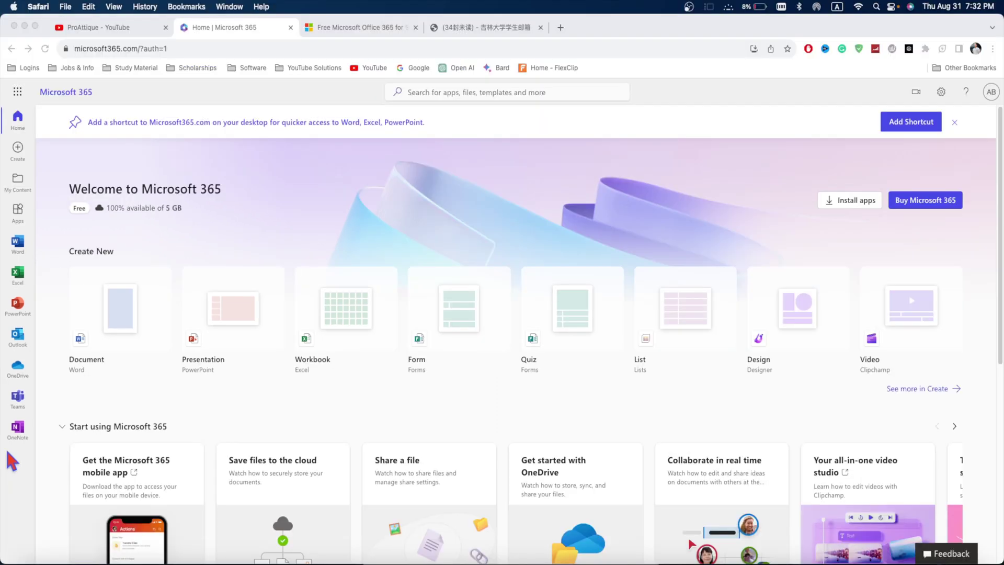
scroll(68, 391, down, 5)
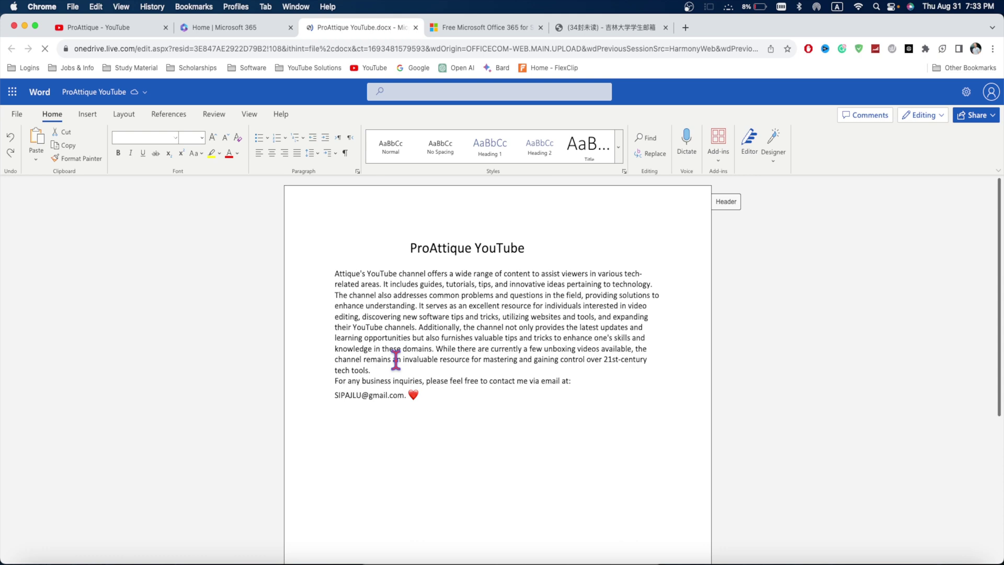
- Add a new line after 'tech tools.' and insert an empty 8 by 6 table there
click(383, 367)
key(Return)
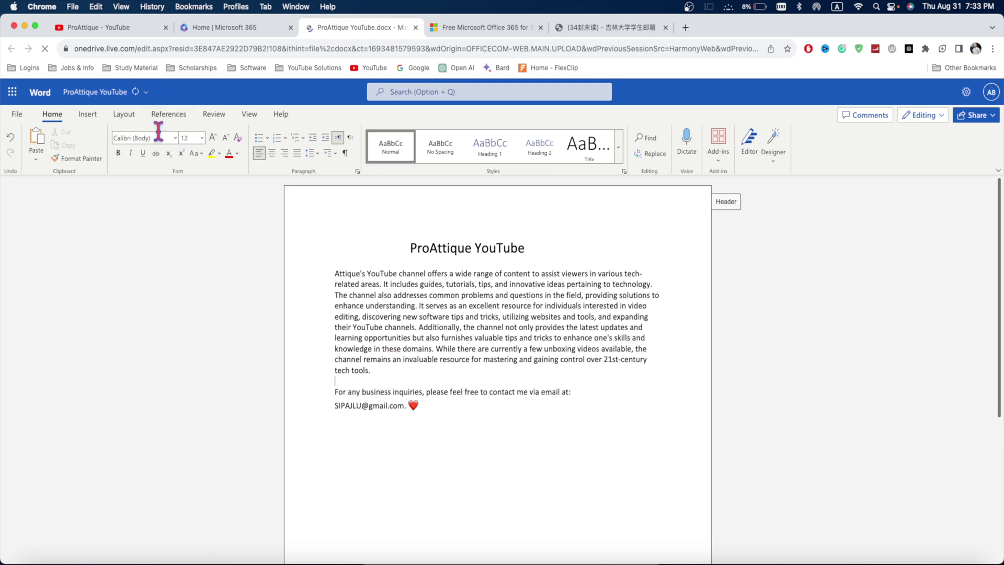
click(88, 115)
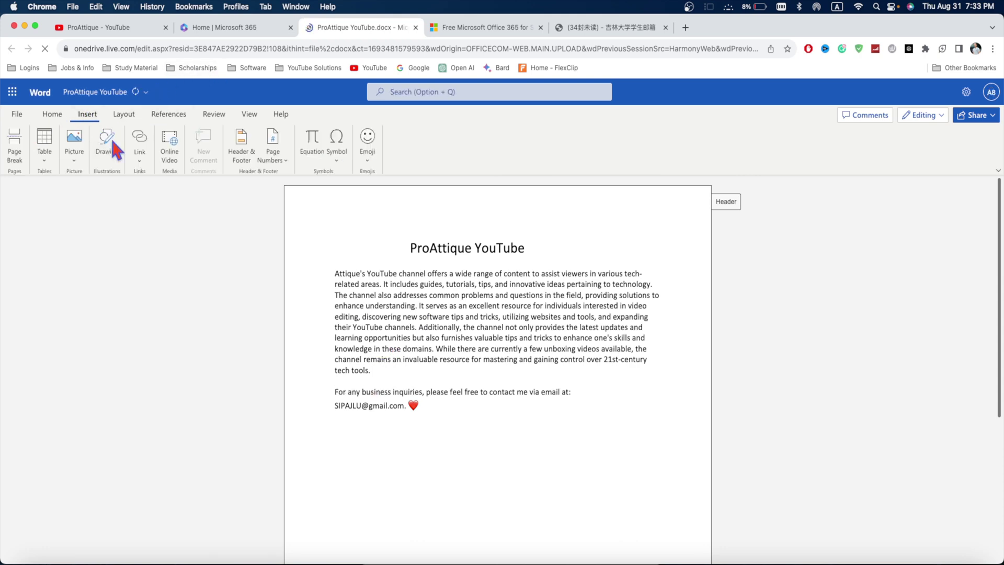
click(44, 140)
click(105, 233)
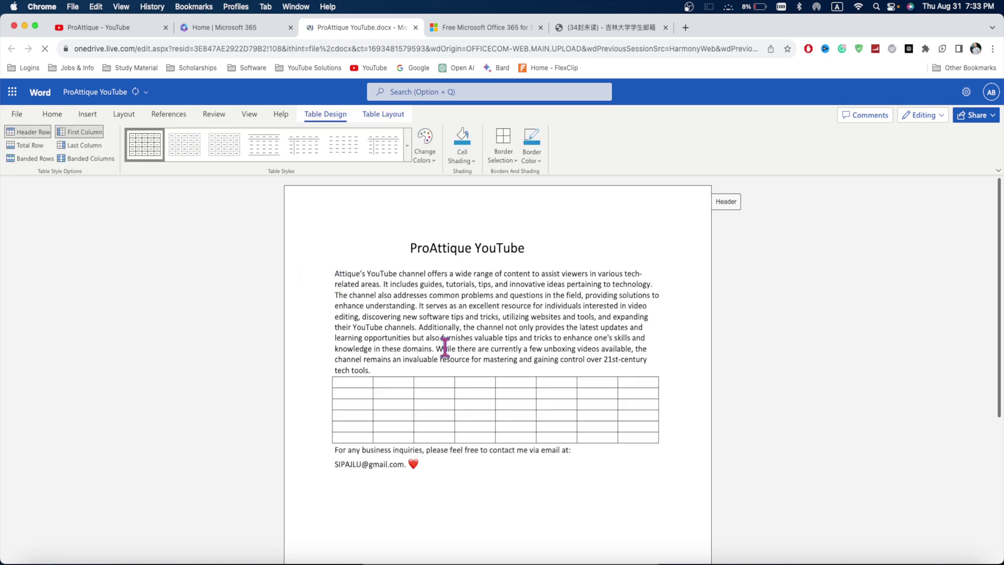
click(408, 380)
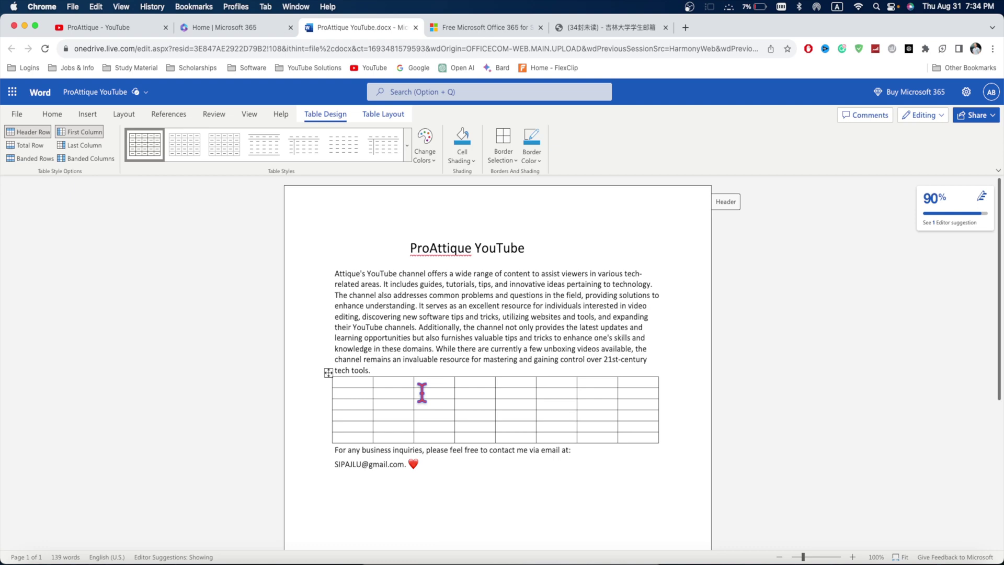
click(451, 339)
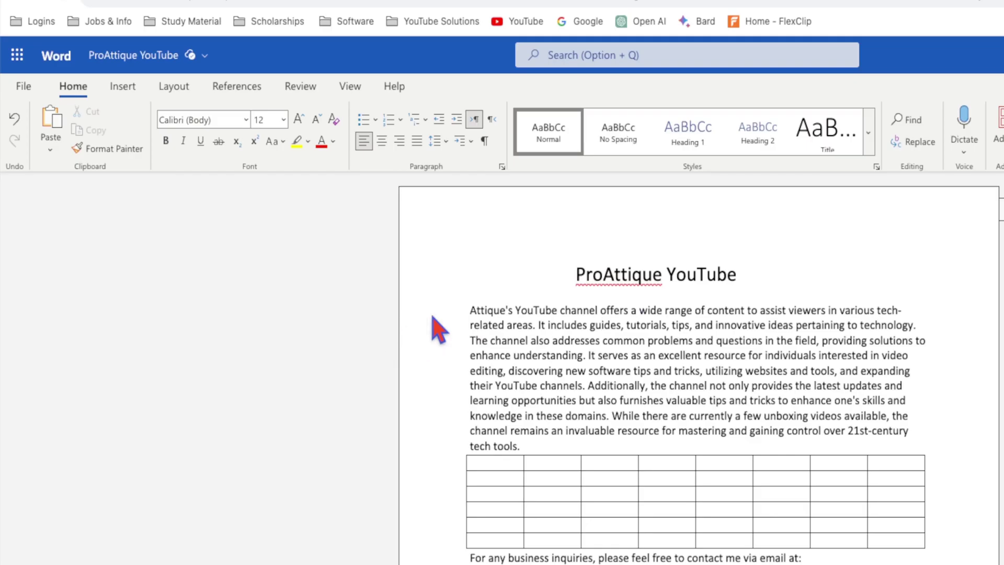
click(318, 273)
- Download a copy of ProAttique YouTube.docx and show the downloaded file in its folder
click(24, 86)
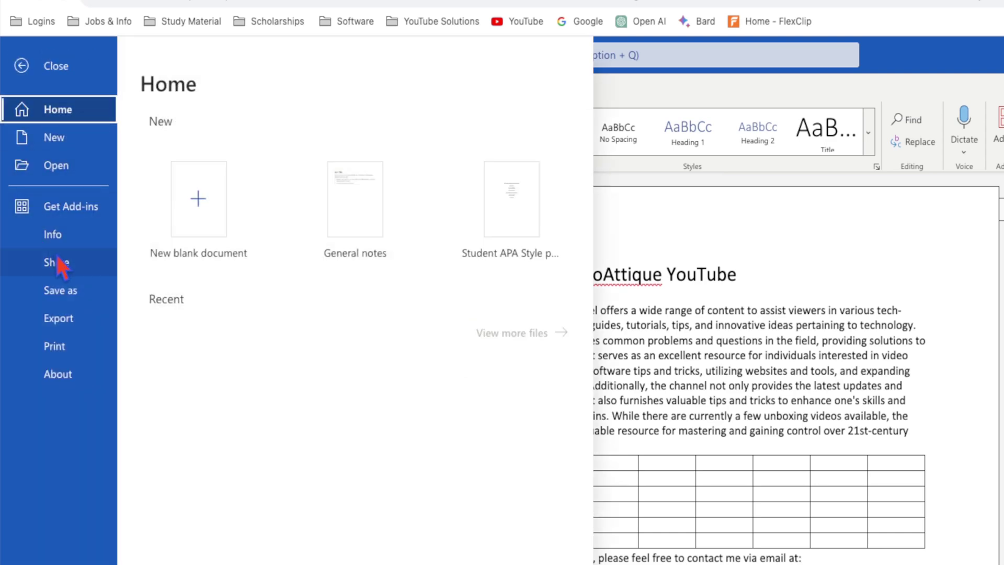
click(61, 290)
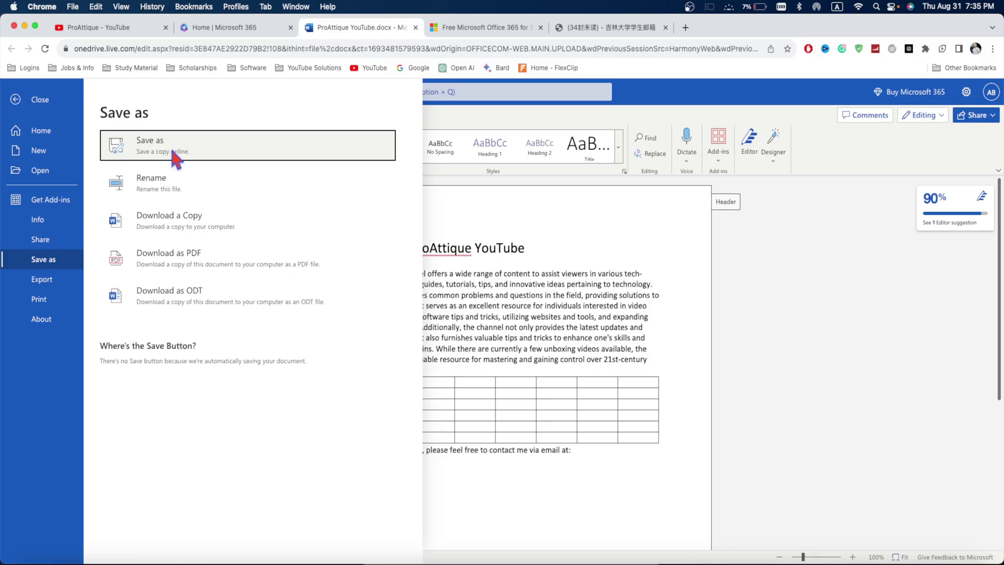
click(168, 220)
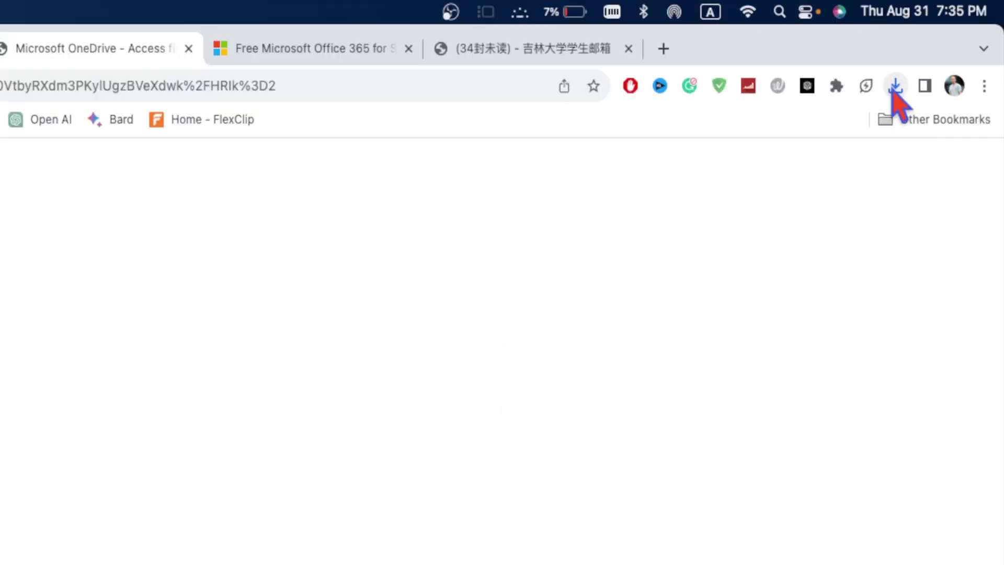
click(894, 86)
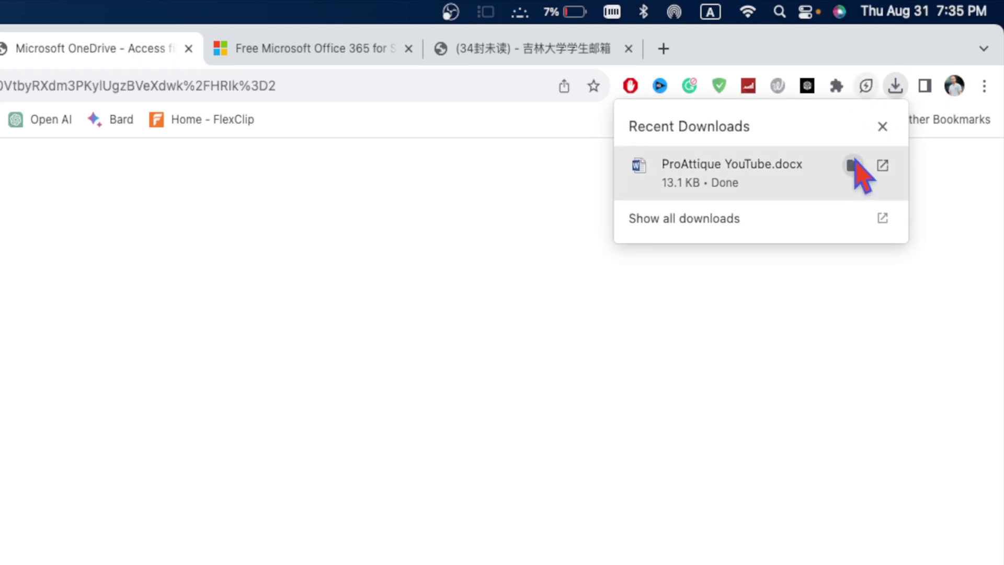
click(854, 166)
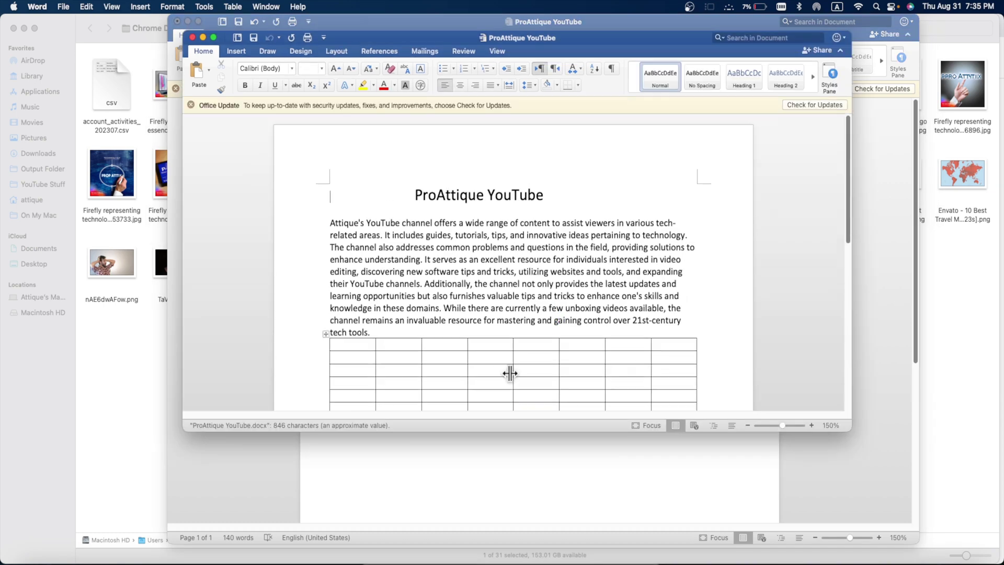
- Check the empty table in the desktop Word copy, then go back to Word for the web in Chrome
scroll(511, 374, down, 3)
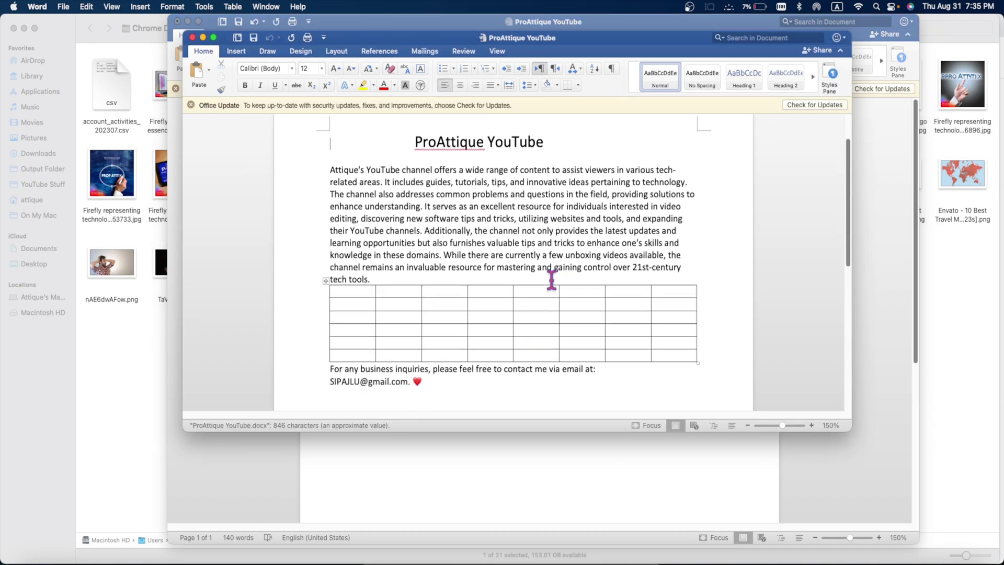
scroll(552, 280, up, 1)
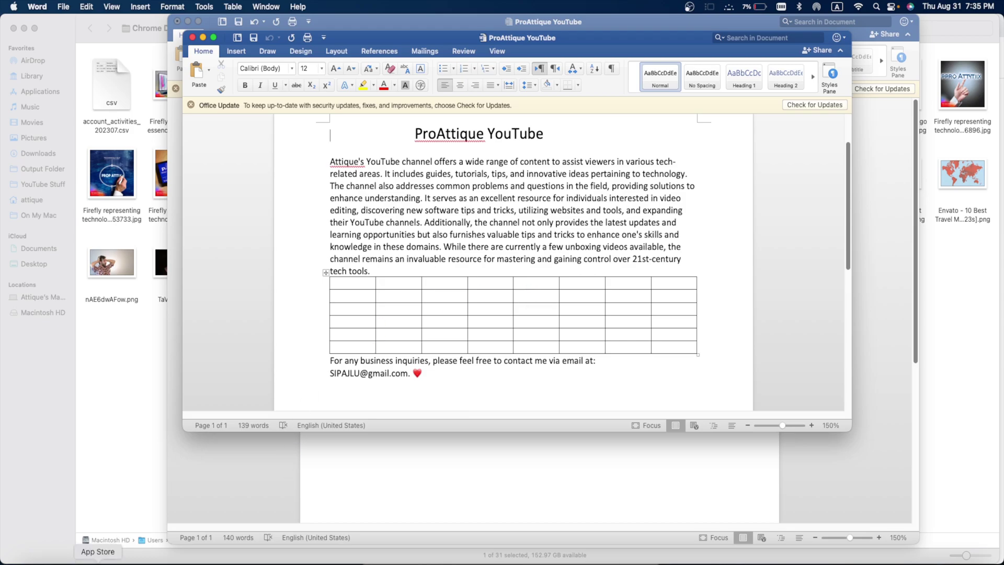
click(143, 560)
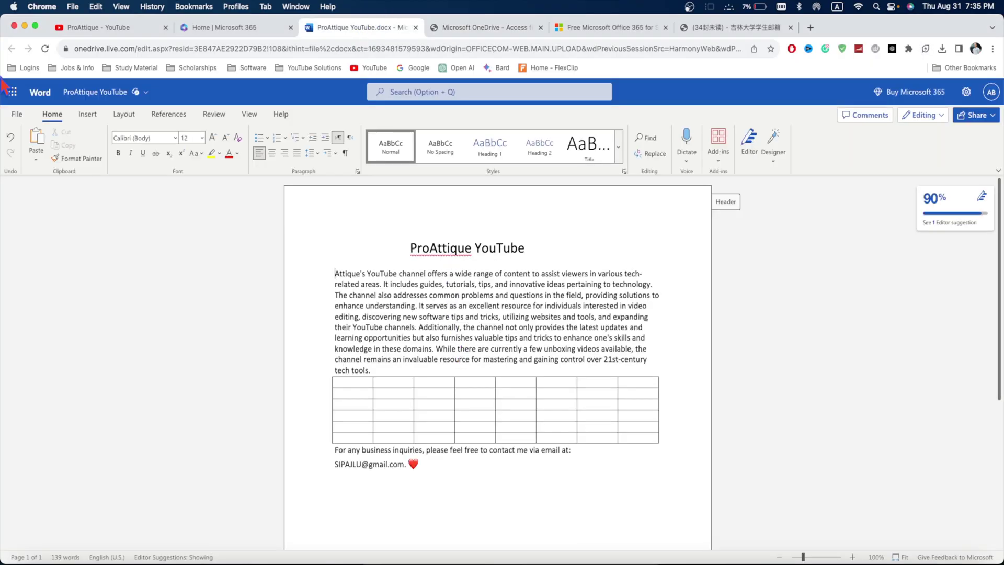
click(18, 112)
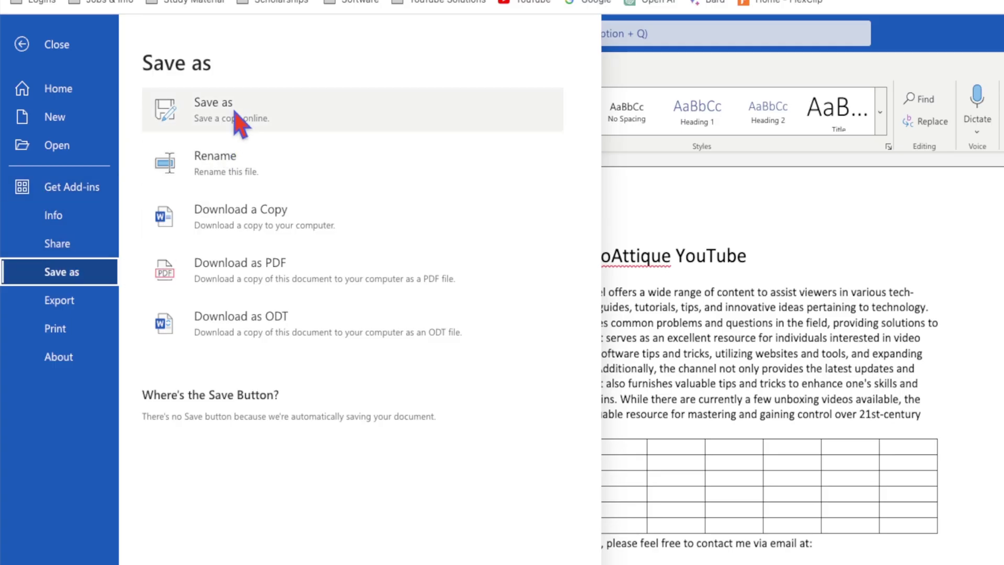
click(237, 123)
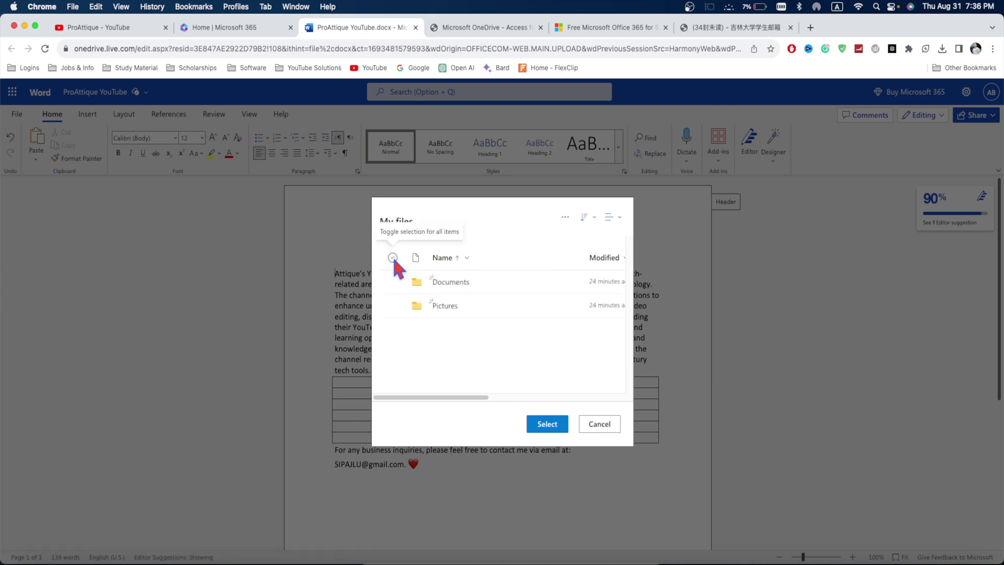
click(599, 423)
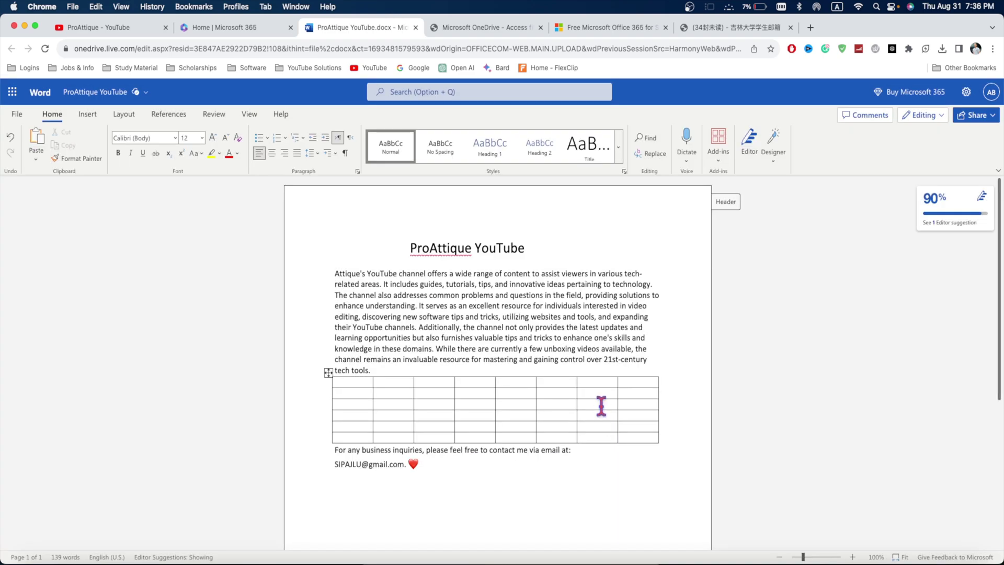
- Return to the Microsoft 365 home tab and open the PowerPoint start page from the sidebar
click(242, 27)
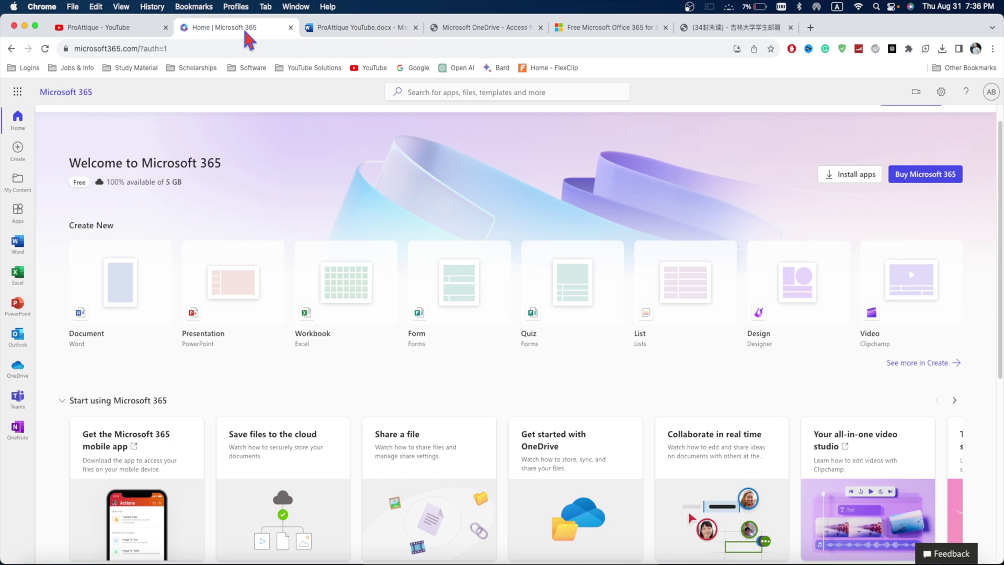
scroll(346, 392, down, 5)
scroll(346, 392, up, 5)
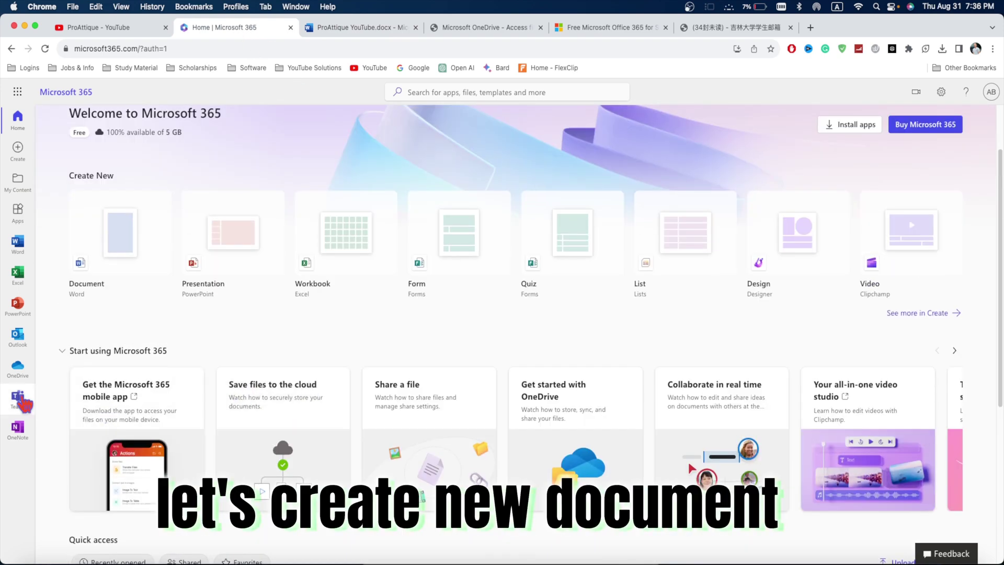
click(20, 309)
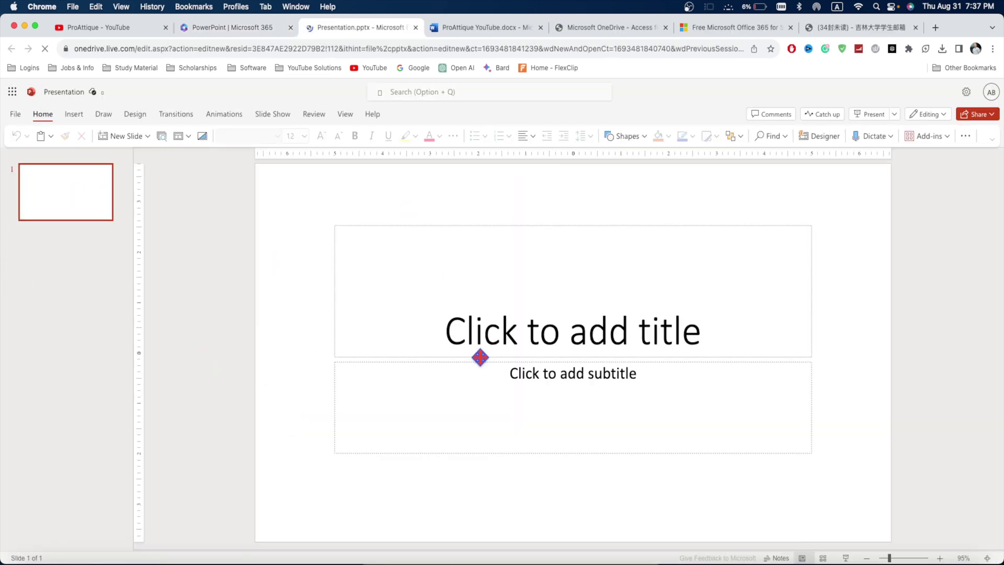
- Look over the Design and Transitions options, then go to File > Save as to download Presentation.pptx
click(488, 346)
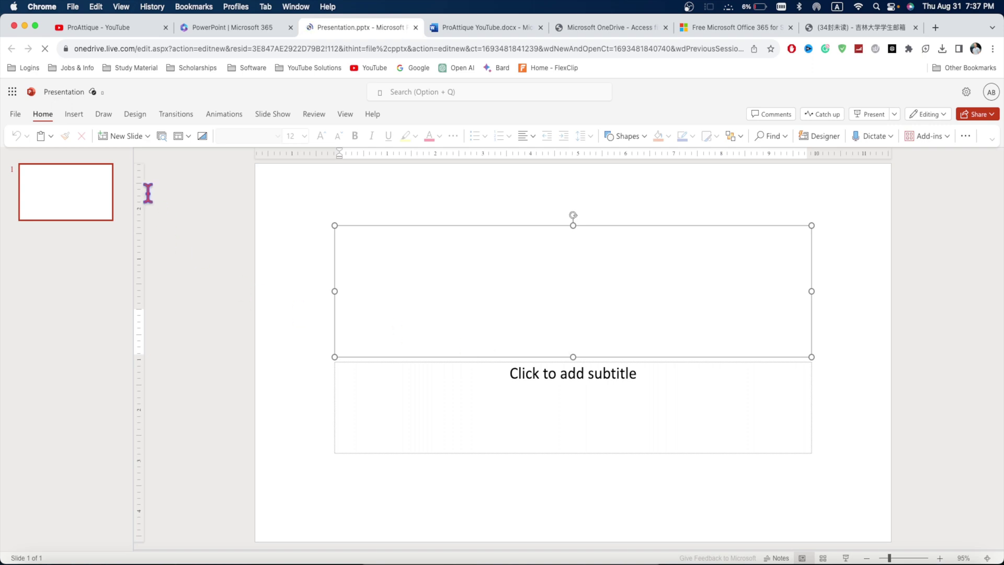
click(137, 118)
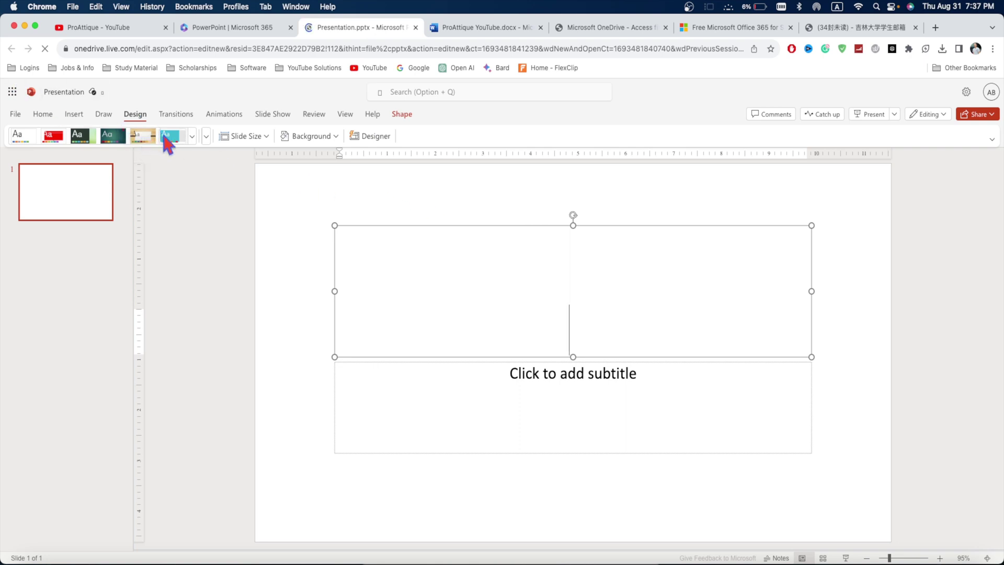
click(177, 112)
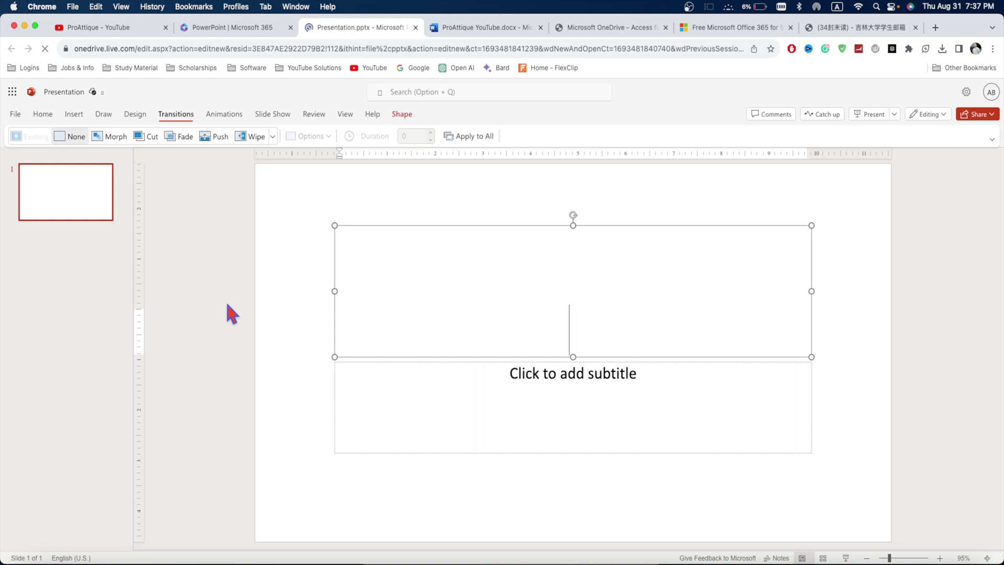
click(15, 113)
click(46, 234)
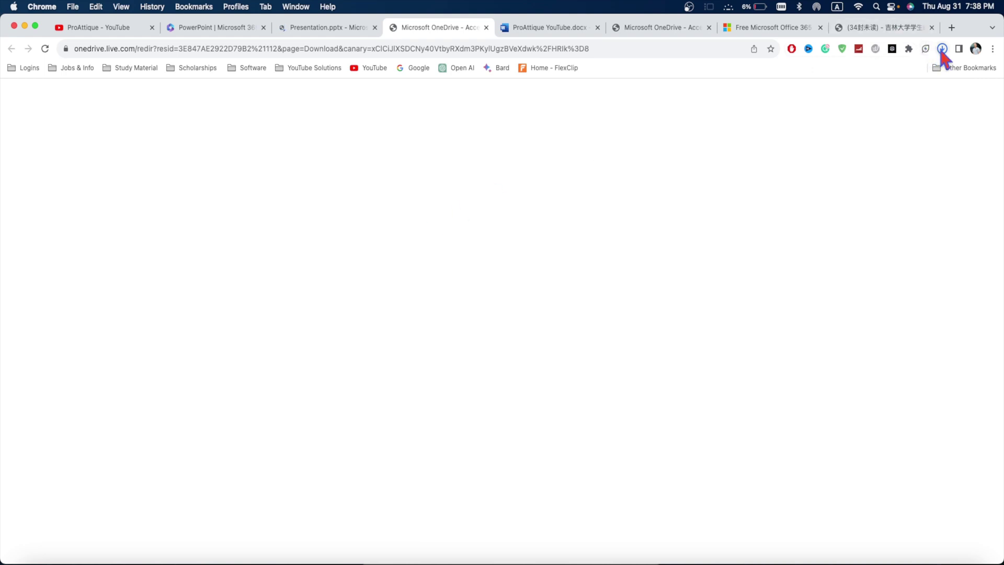
- Reveal Presentation.pptx in Finder from Chrome's downloads and open it in desktop PowerPoint
click(942, 48)
click(918, 94)
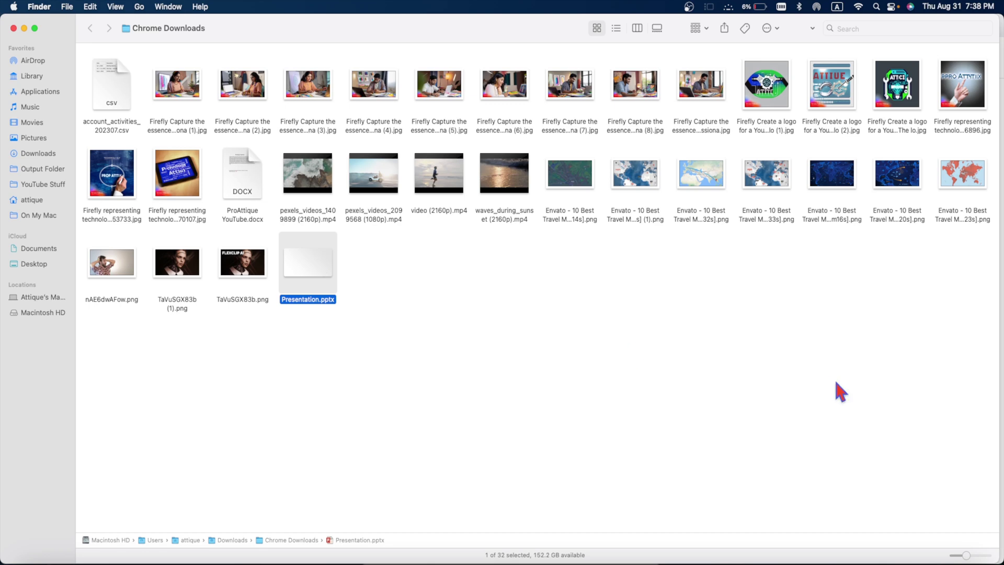
key(super+o)
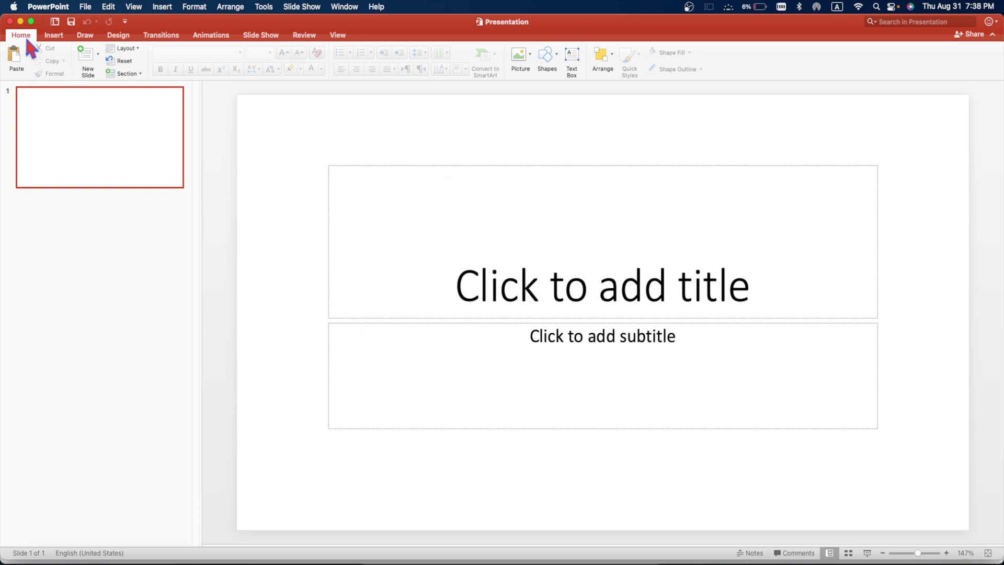
- Close the blank title-slide presentation in desktop PowerPoint
click(10, 20)
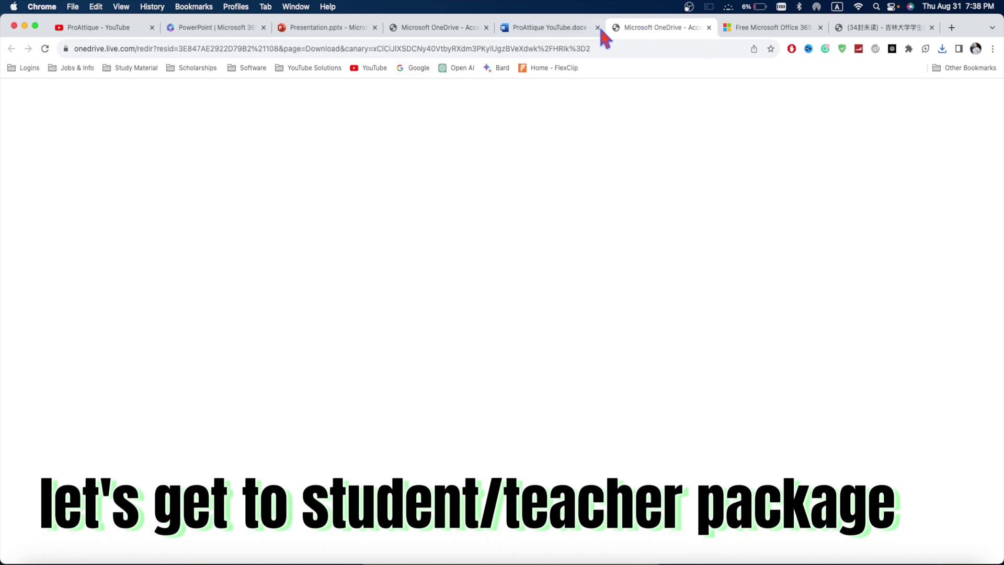
- Paste the school email address on the Office 365 Education page and submit it with GET STARTED
click(548, 27)
click(768, 27)
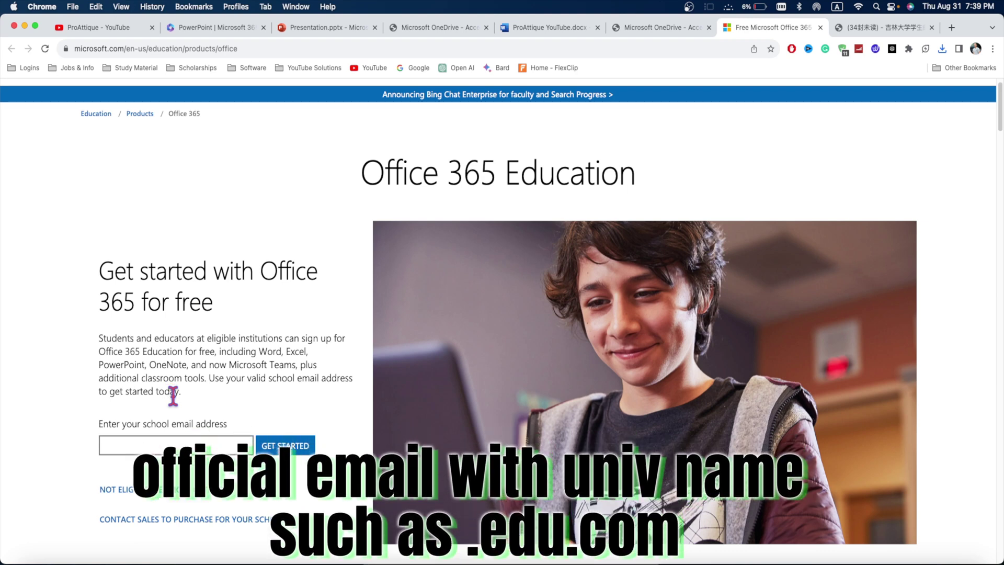
click(178, 444)
key(super+v)
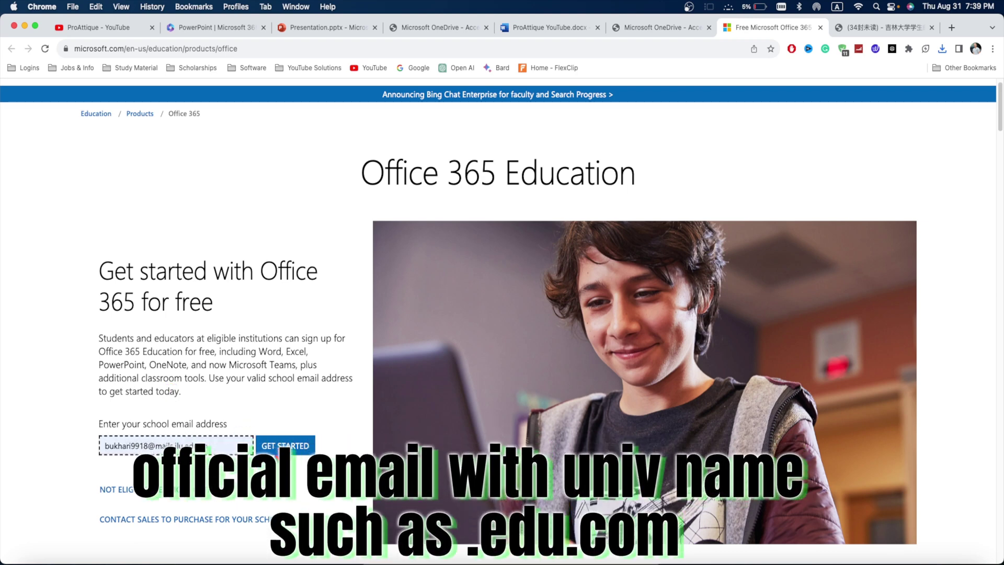
click(285, 446)
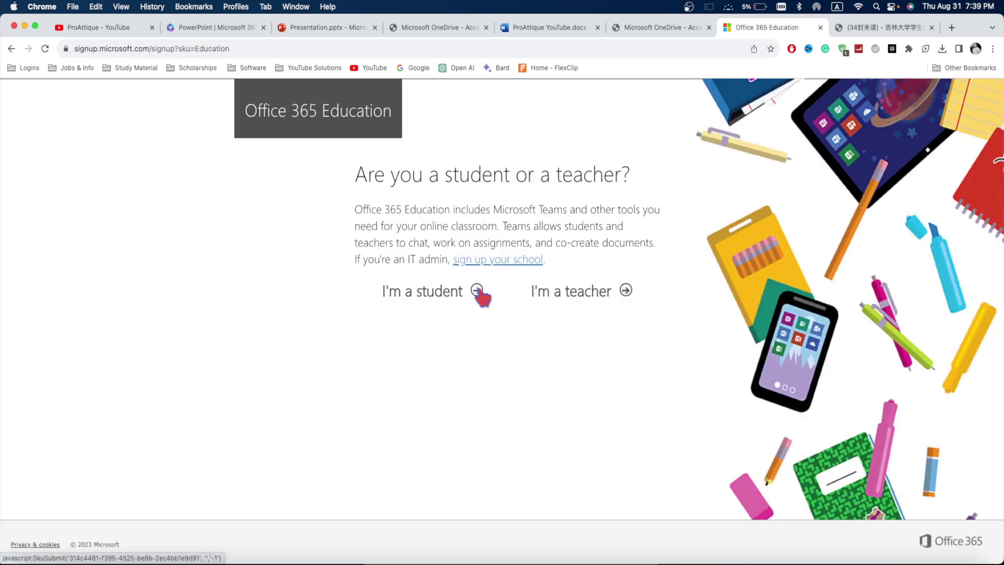
- Choose the student sign-up, autofill the name and password fields, then copy the verification code from the webmail email
click(479, 294)
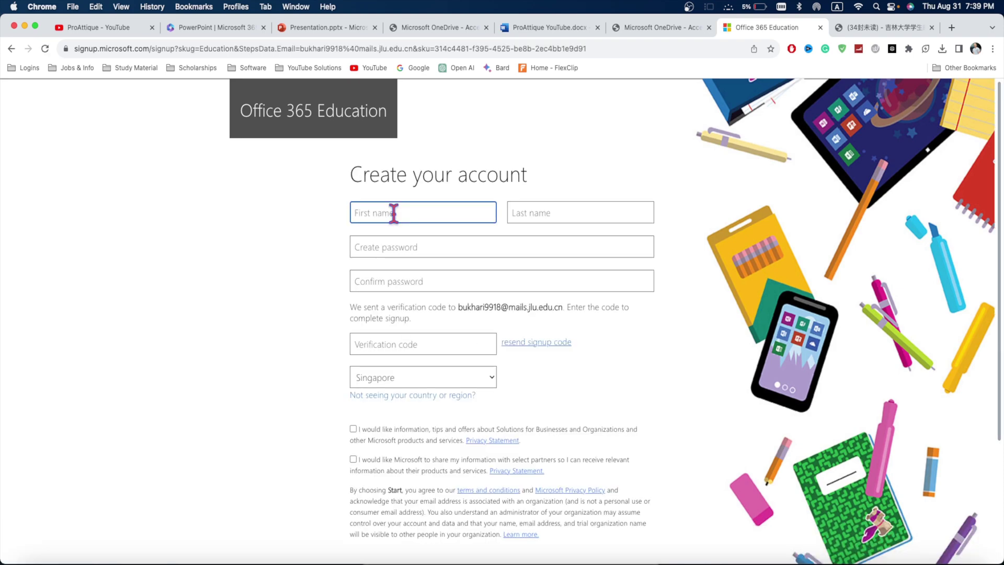
click(424, 226)
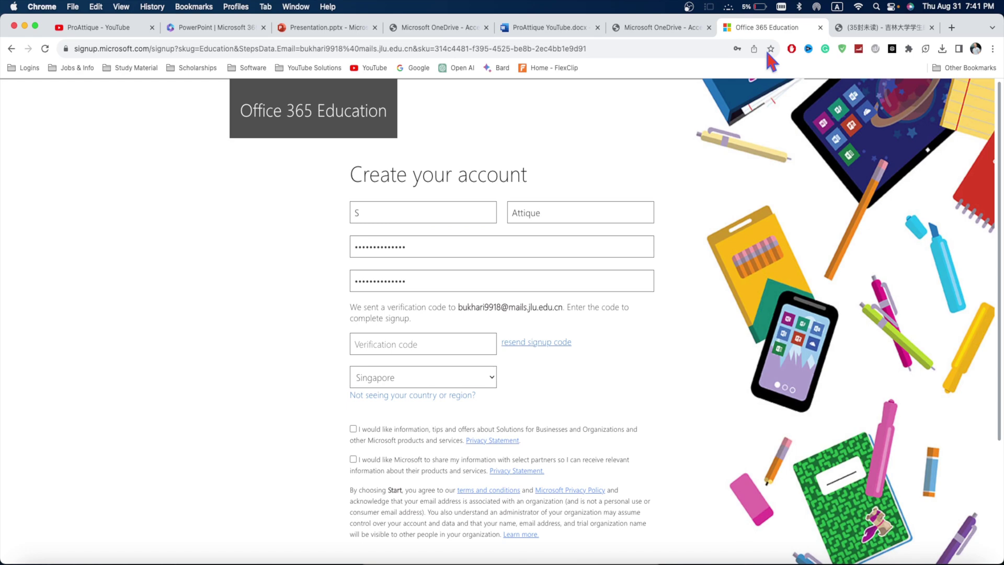
click(847, 30)
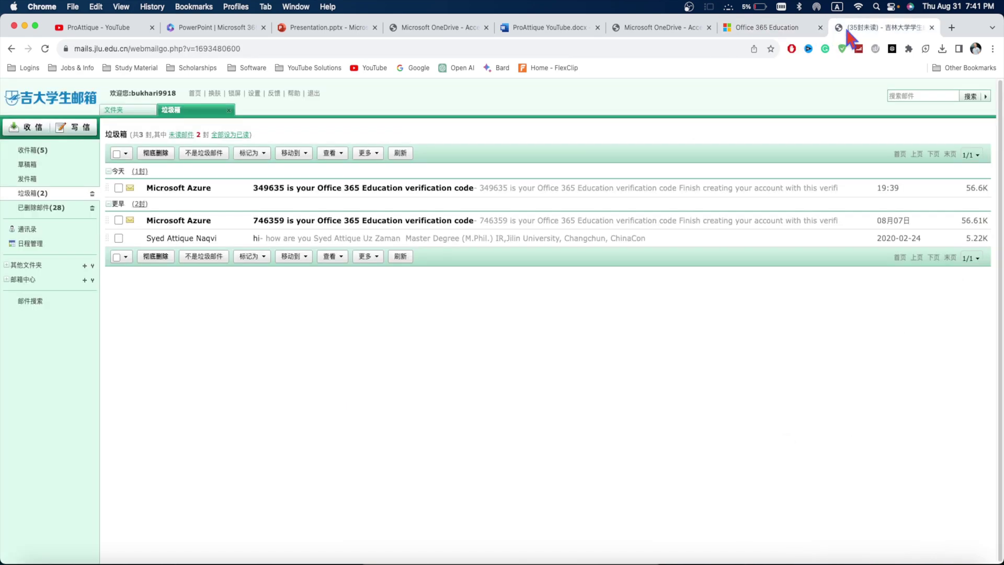
click(177, 189)
double_click(458, 349)
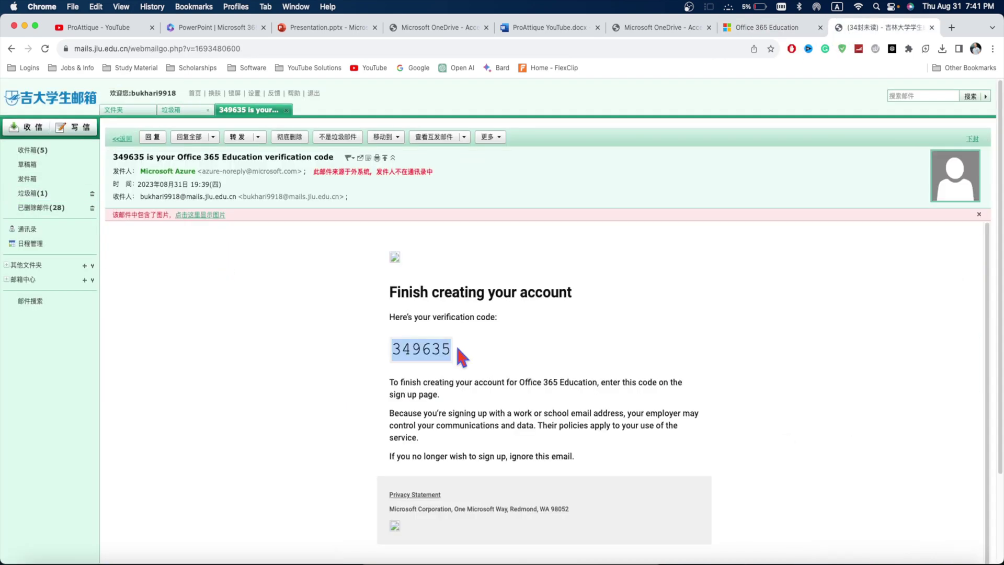
- Paste the verification code, set the country to United States, start the account and save the password in the browser
click(766, 27)
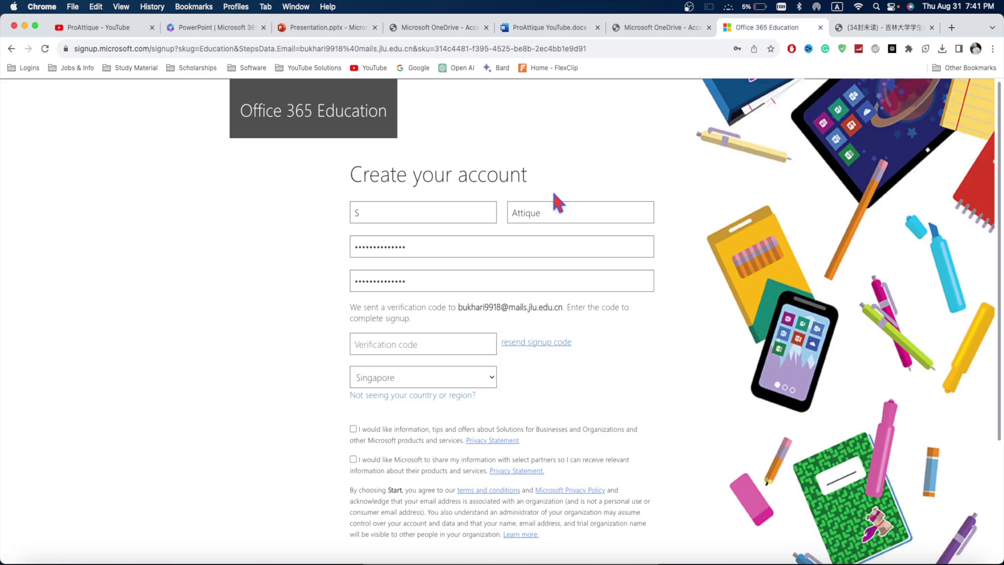
click(419, 351)
click(423, 376)
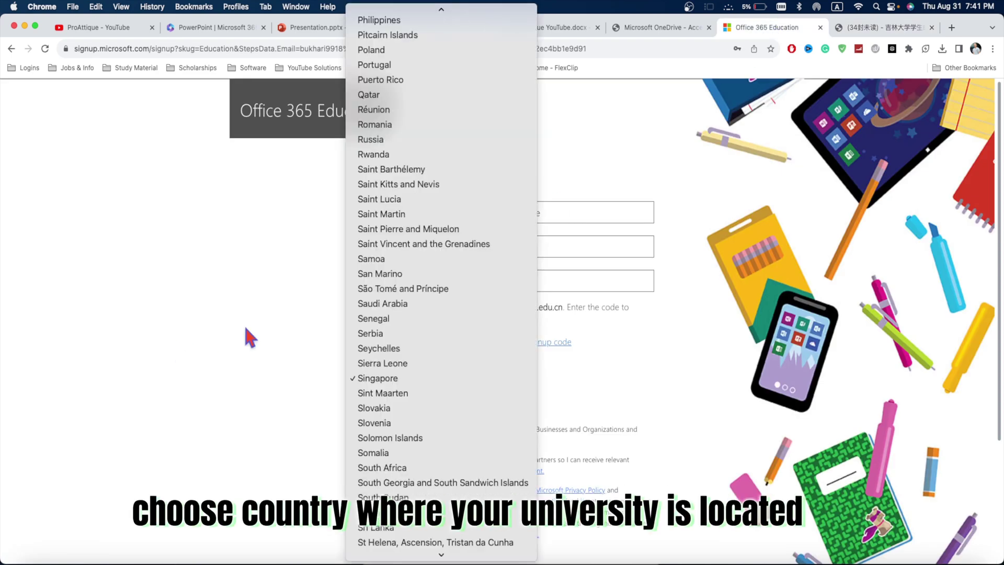
scroll(437, 543, down, 10)
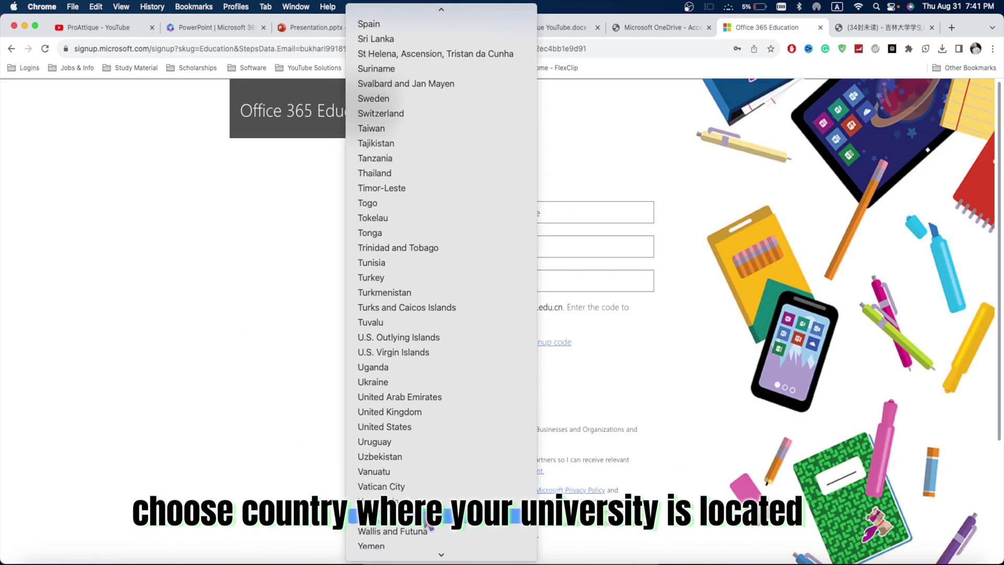
click(428, 426)
scroll(407, 418, down, 3)
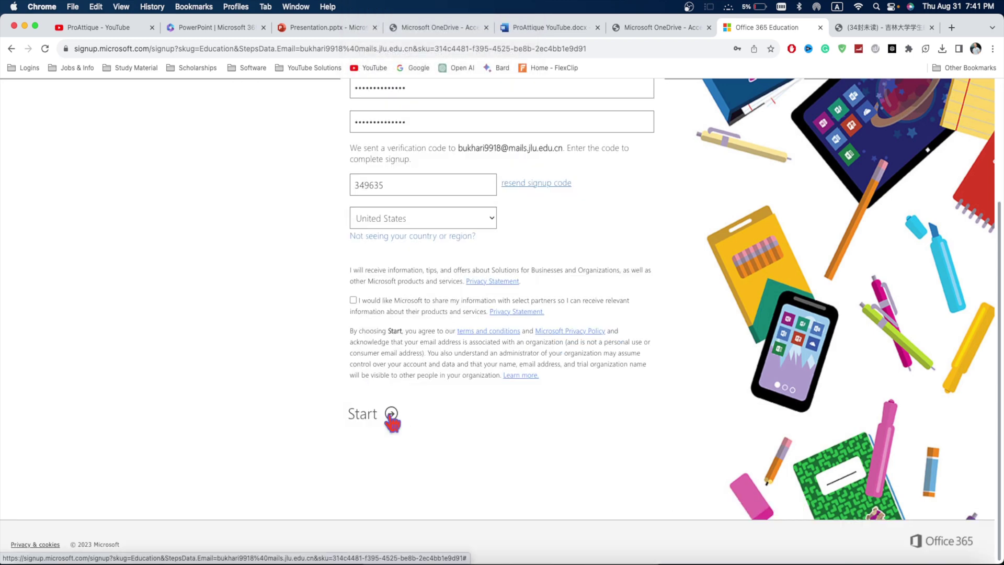
click(392, 416)
click(753, 220)
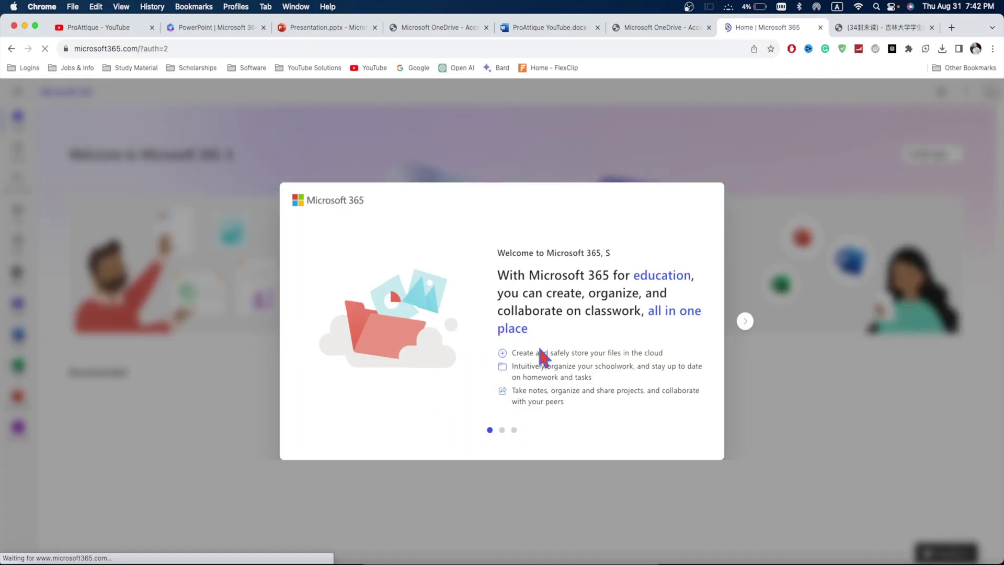
- Page through and close the education welcome slides, then dismiss the getting-started tour tip
click(745, 322)
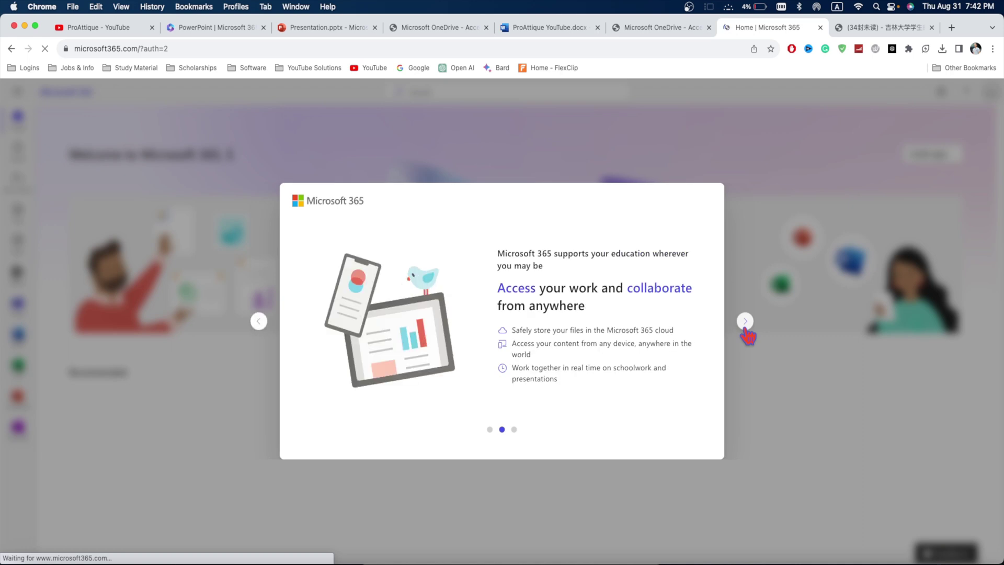
click(745, 322)
click(745, 321)
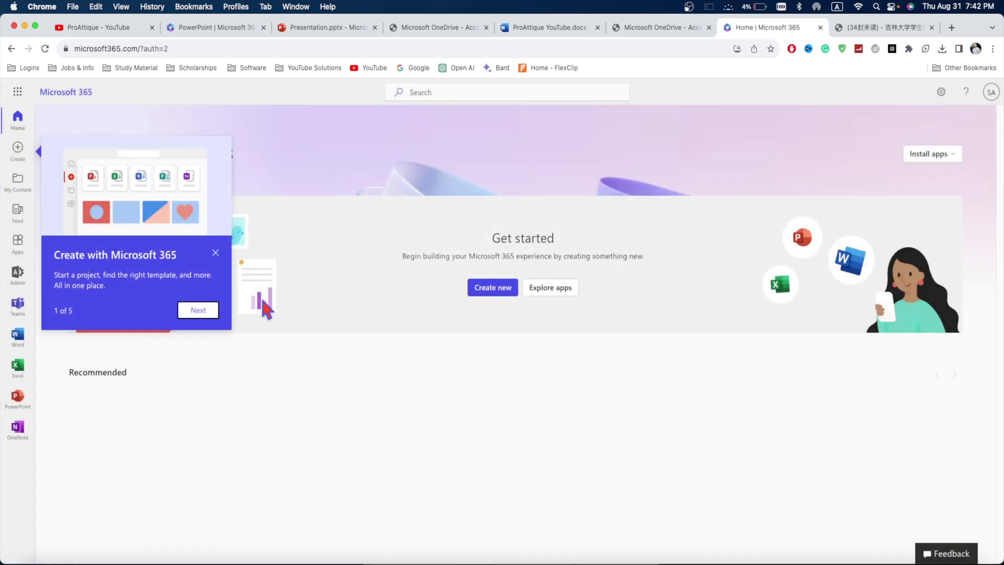
click(216, 253)
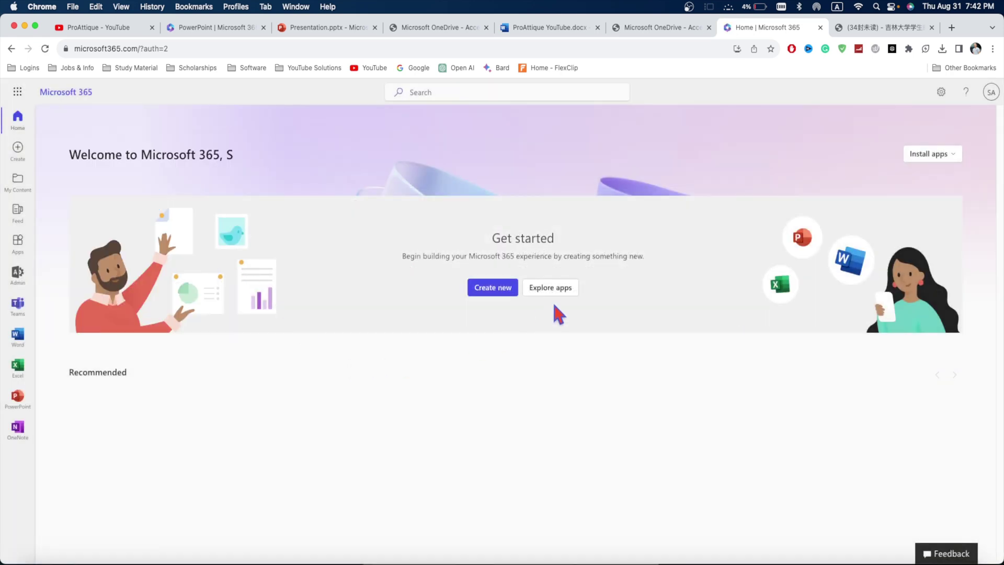
- Look over PowerPoint's start page and the account overview, ending on the Microsoft 365 mobile app page
click(17, 411)
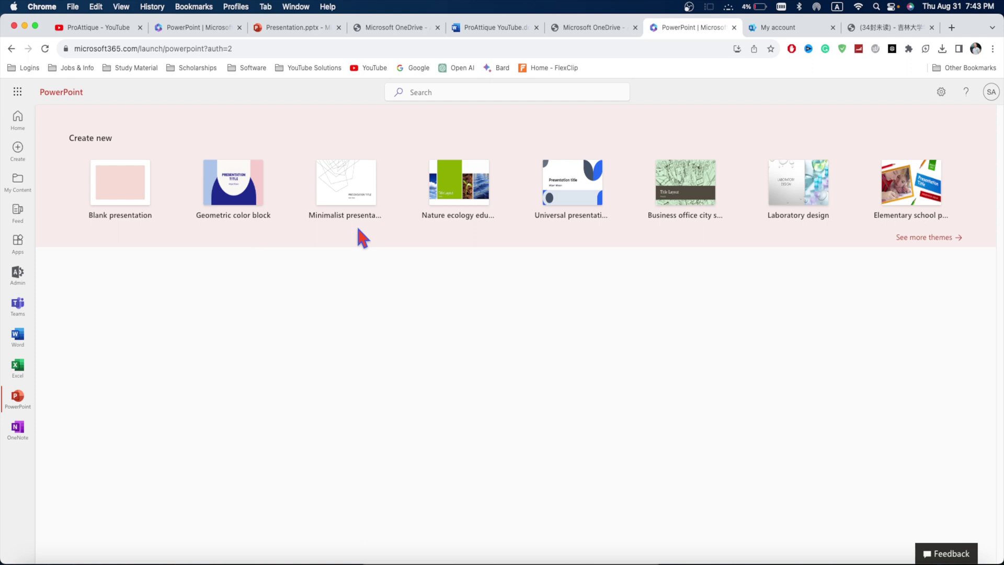
click(767, 33)
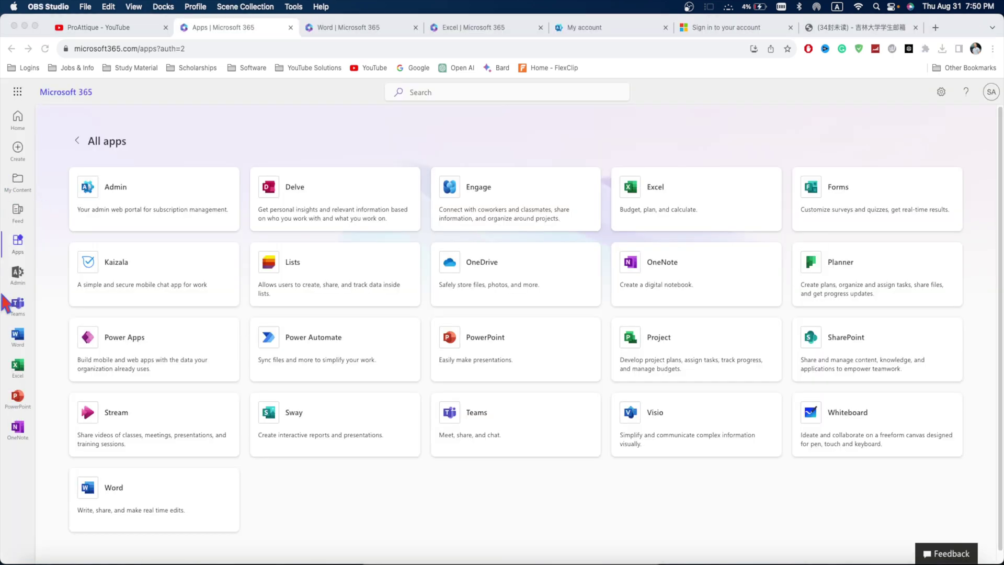
click(17, 246)
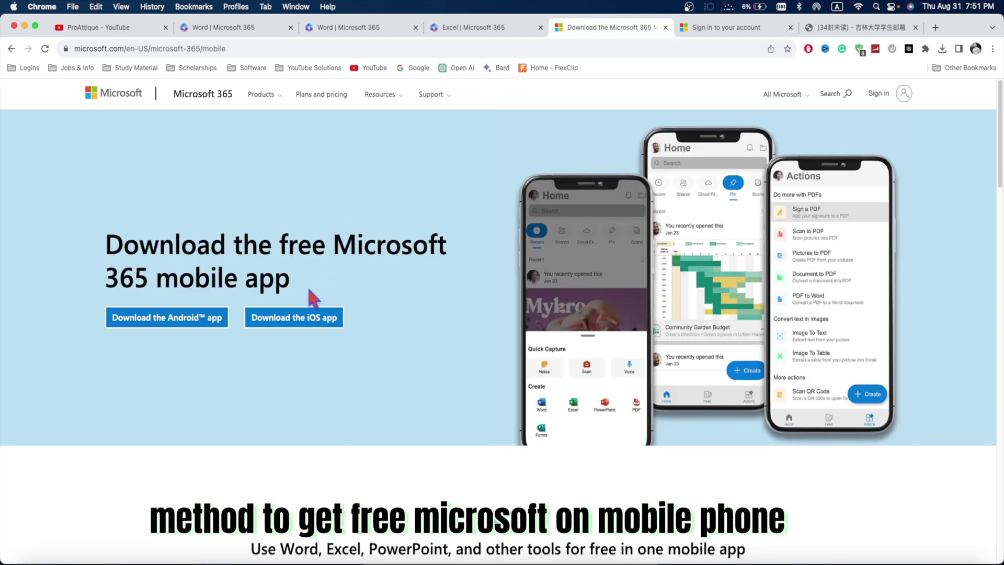
- Show the iOS app QR code, then move to the My Apps dashboard at myapplications.microsoft.com
click(310, 320)
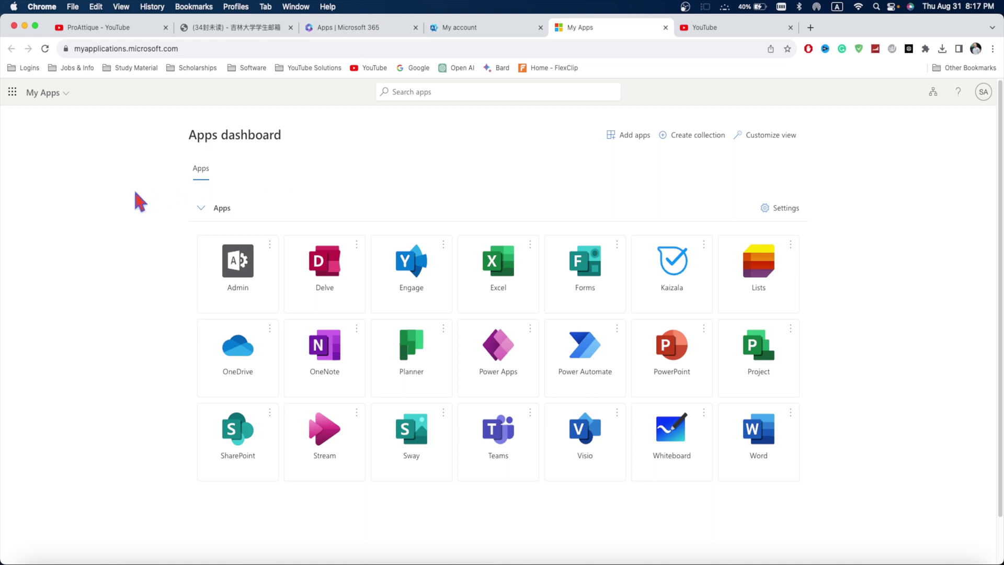
double_click(139, 204)
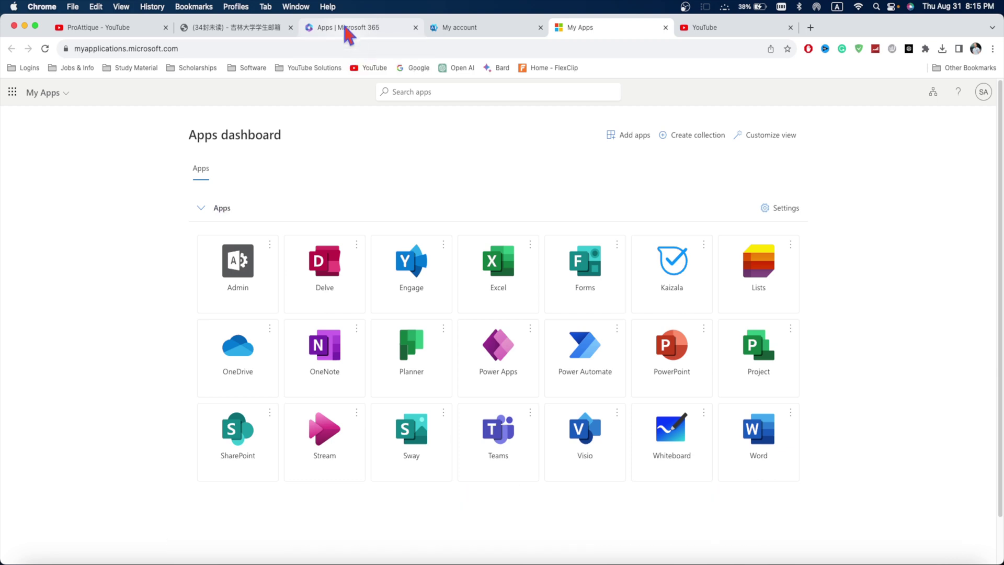
- Switch back to the Apps | Microsoft 365 tab listing Teams, Word, Excel, PowerPoint, OneDrive and OneNote
click(349, 29)
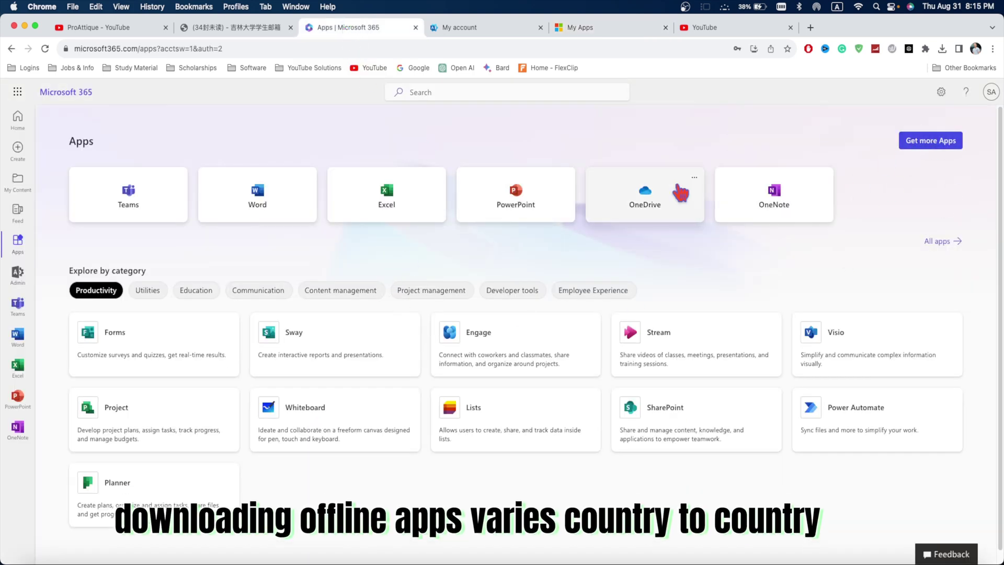